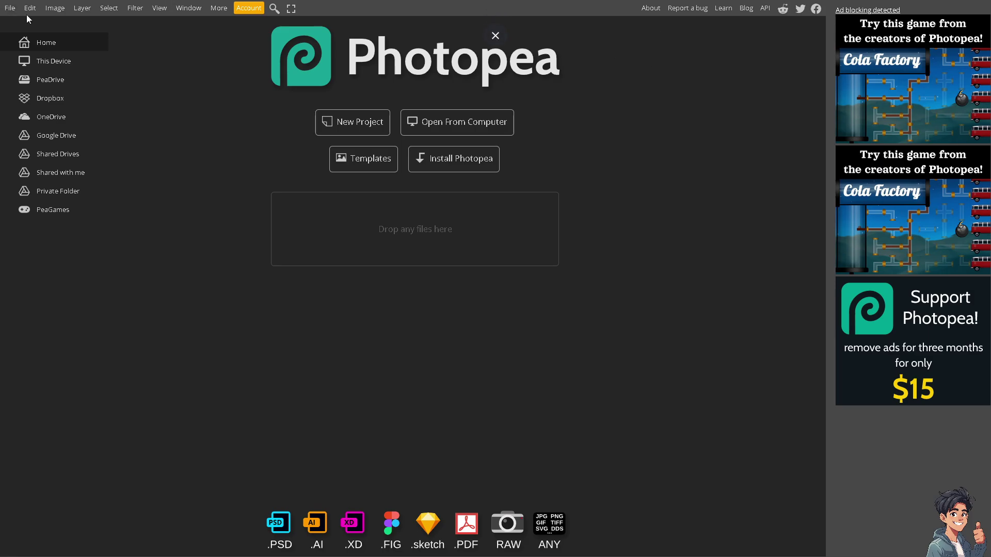
# - Open the "How to combine 2 Images with Photopea" picture from the Pictures 07 16 folder as a new document
pyautogui.click(10, 8)
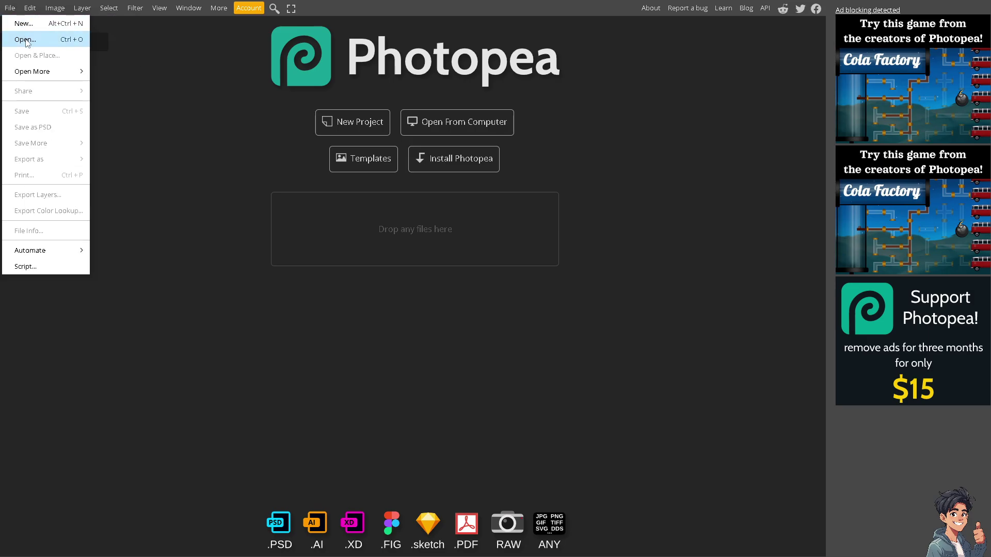
pyautogui.click(187, 60)
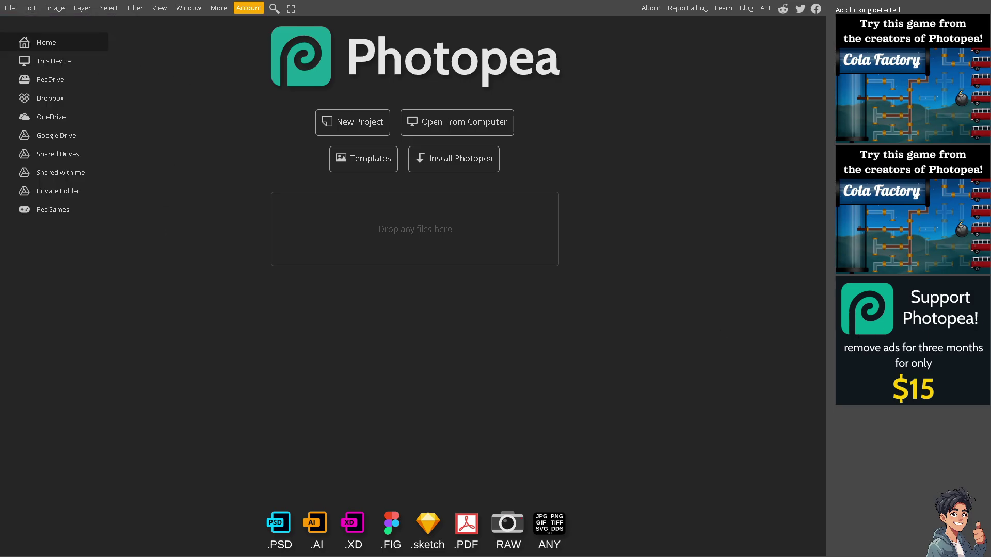
pyautogui.hotkey('alt', 'Tab')
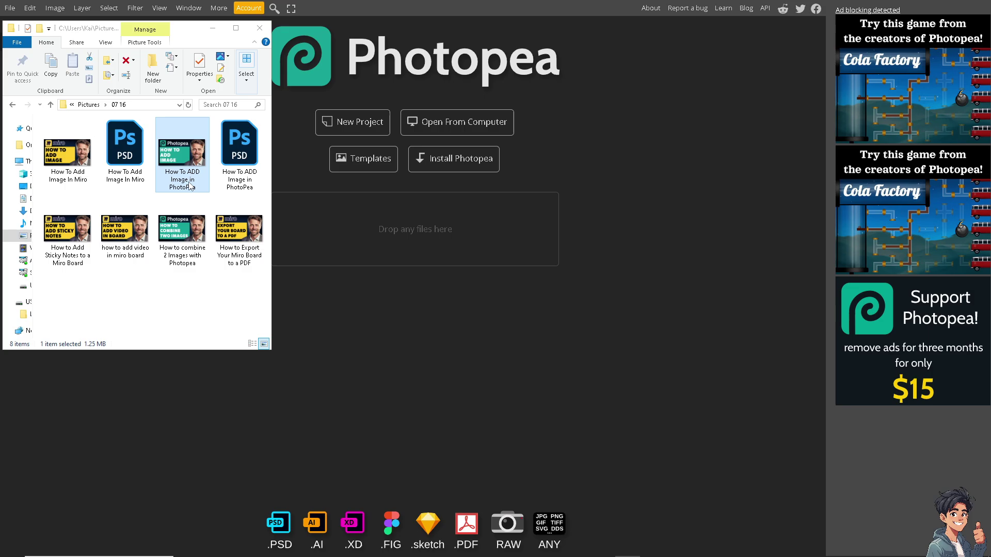
pyautogui.moveTo(177, 233); pyautogui.dragTo(392, 277)
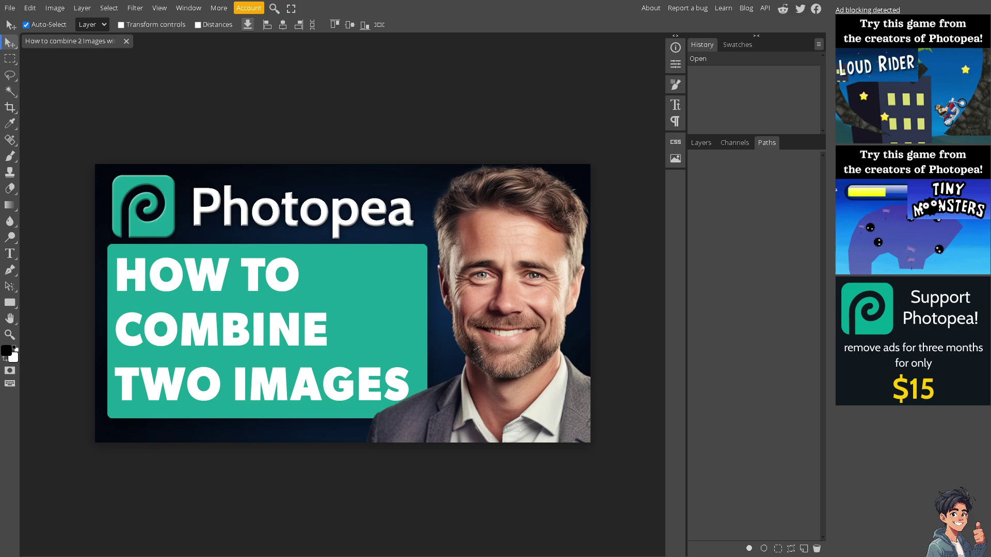
# - Place the "How To ADD Image in PhotoPea" picture over the background as a full-size smart object layer
pyautogui.click(10, 9)
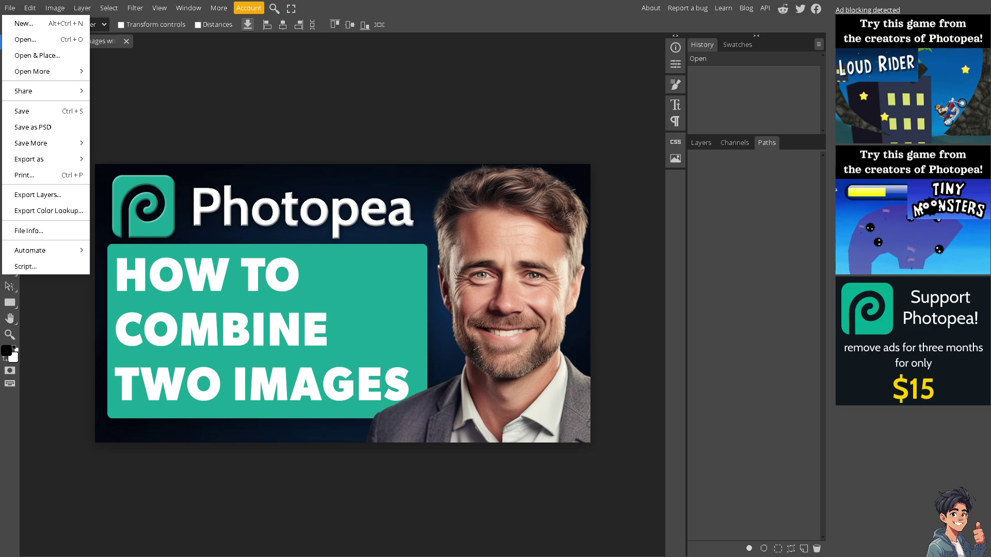
pyautogui.press('Escape')
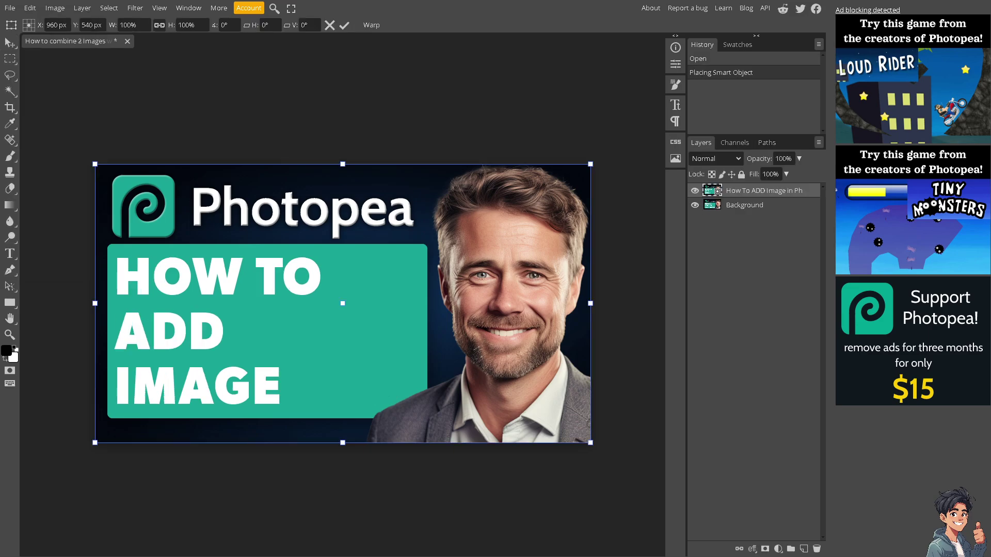
pyautogui.click(694, 191)
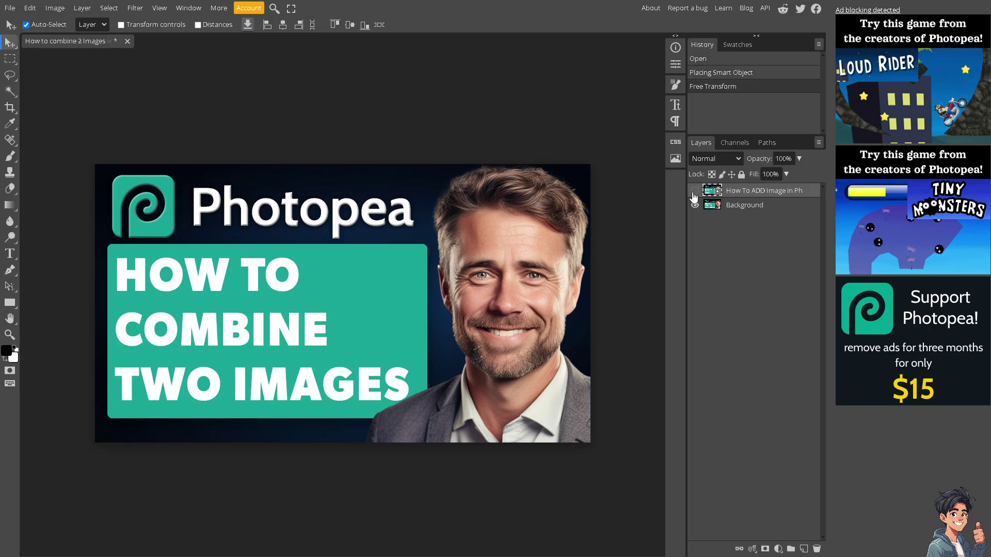
# - Toggle the upper layer's visibility off and on to compare it with the background image
pyautogui.click(694, 192)
pyautogui.click(694, 192)
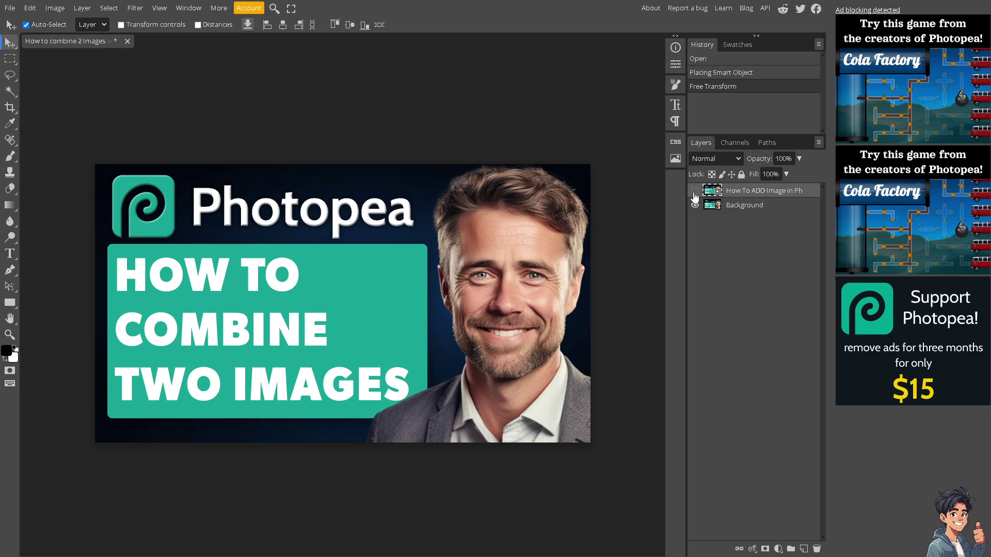
pyautogui.click(695, 192)
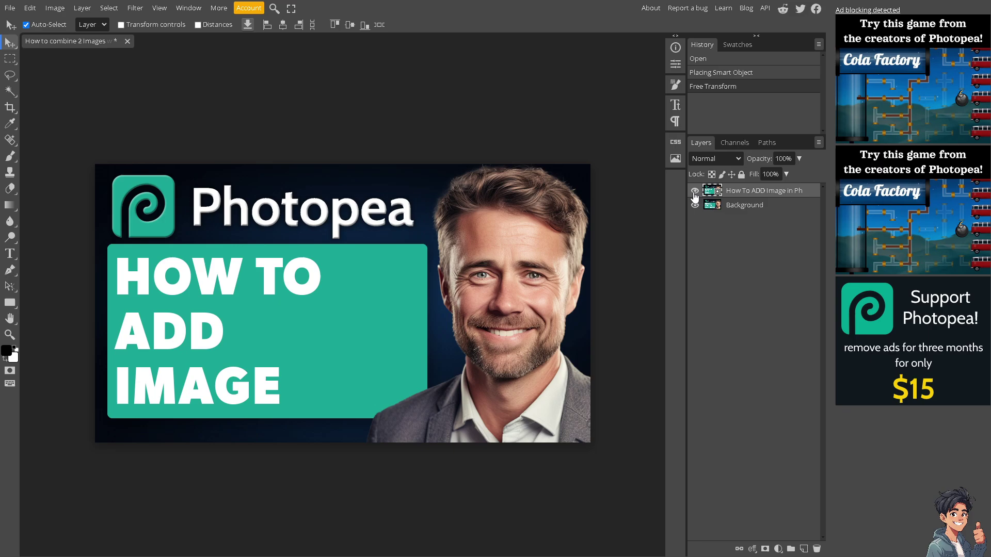
pyautogui.click(694, 192)
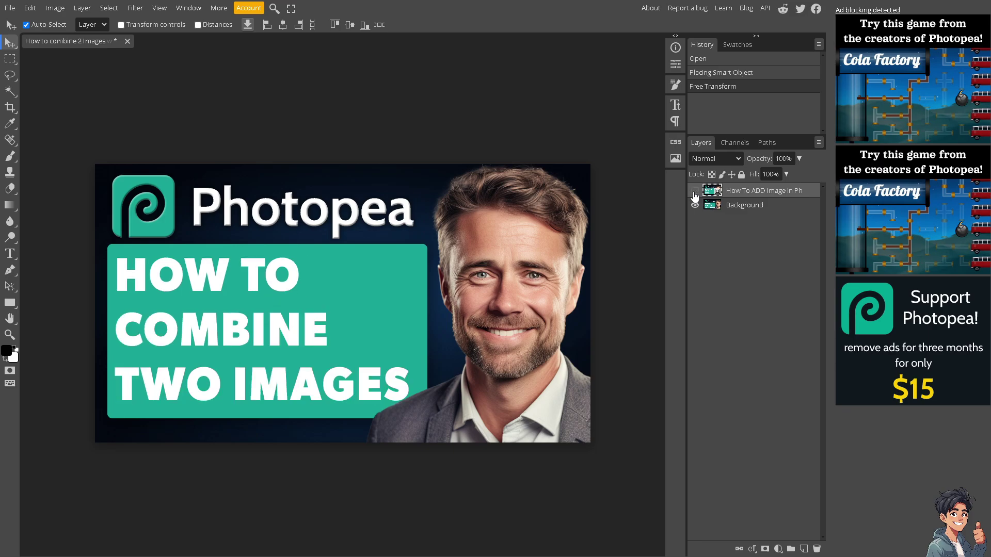
pyautogui.click(694, 192)
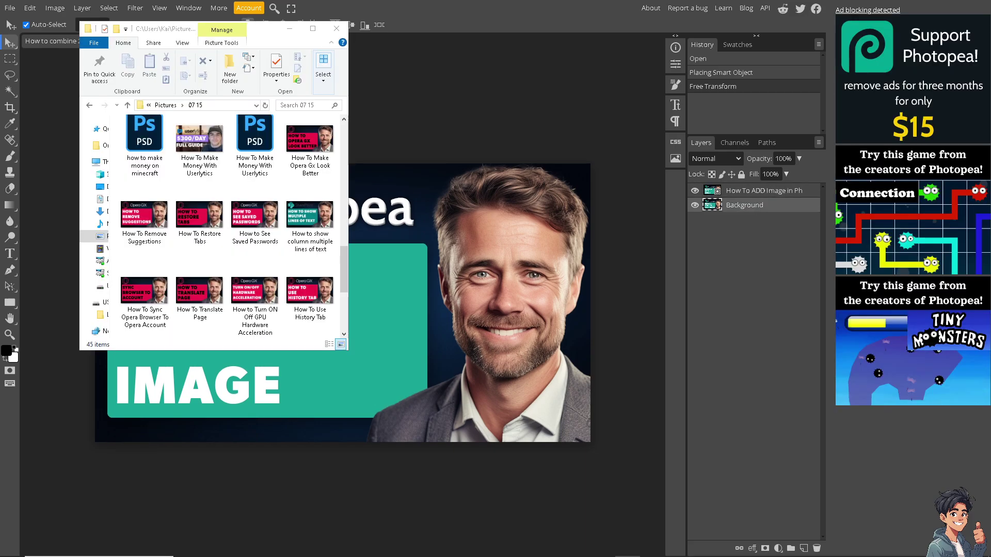
# - Hide both the upper layer and the Background layer, and show them both again
pyautogui.click(697, 199)
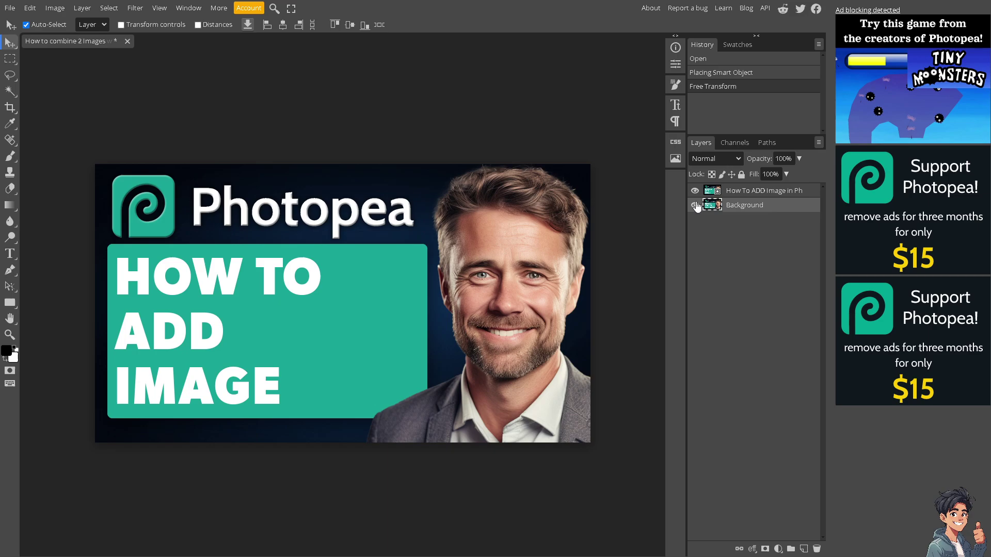
pyautogui.click(694, 190)
pyautogui.click(694, 205)
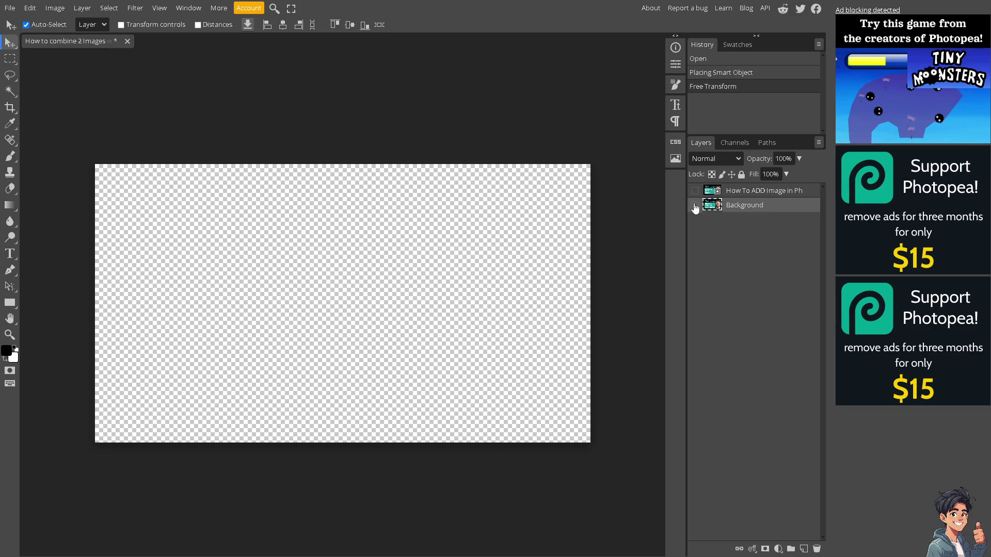
pyautogui.click(695, 205)
pyautogui.click(694, 192)
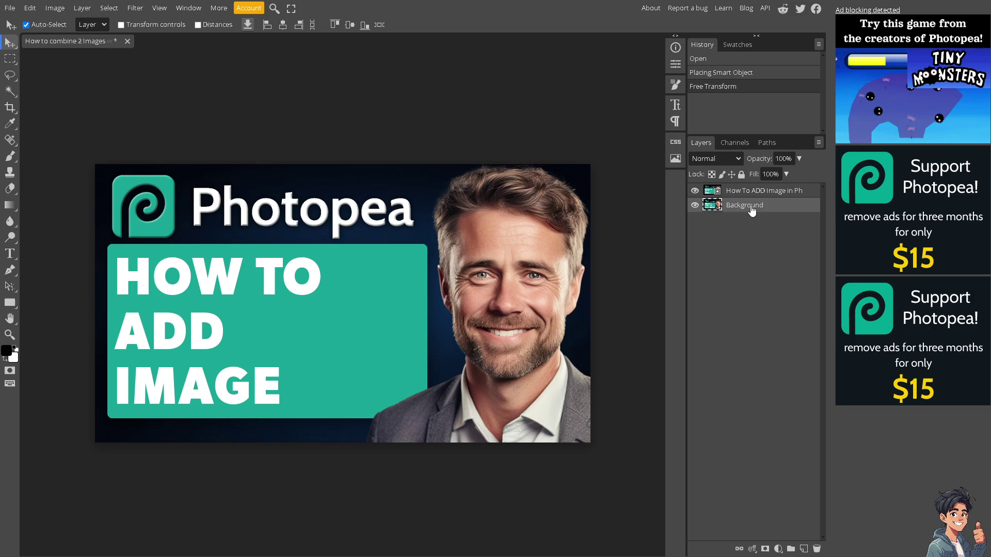
# - Try swapping the order of the two layers and varying the upper layer's opacity
pyautogui.moveTo(751, 209); pyautogui.dragTo(743, 189)
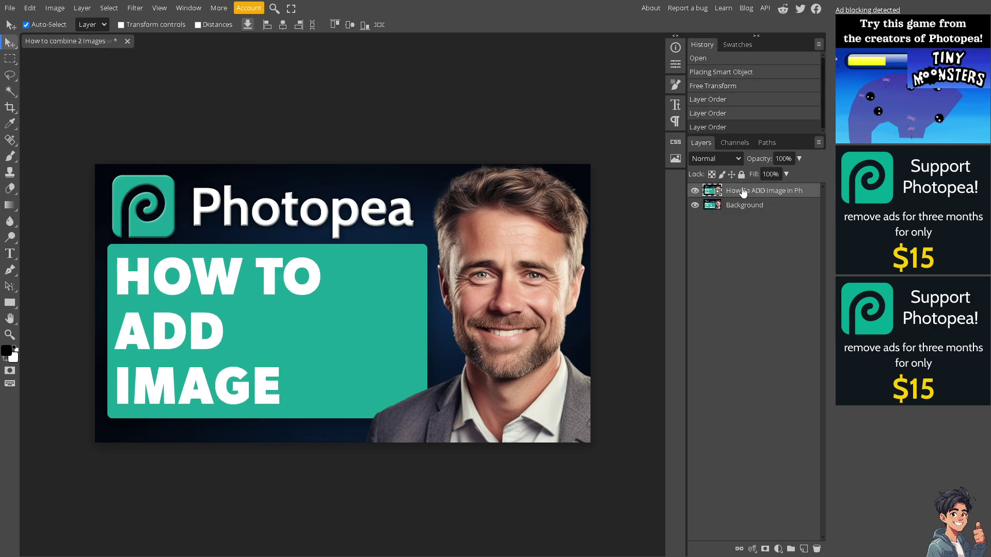
pyautogui.click(799, 159)
pyautogui.moveTo(801, 174)
pyautogui.mouseDown()
pyautogui.moveTo(748, 178)
pyautogui.moveTo(801, 178)
pyautogui.mouseUp()
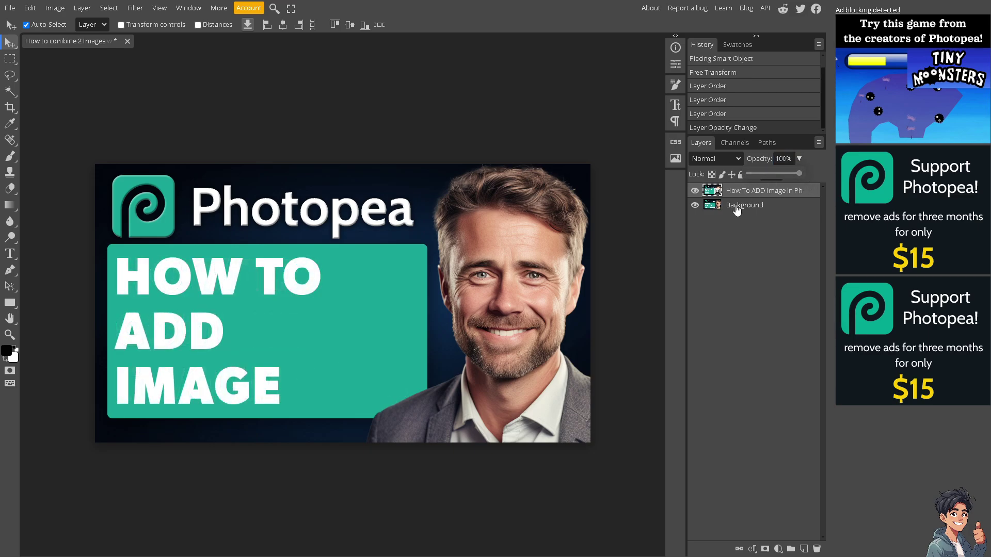
# - Replace the "How To ADD Image" layer with the "How To Make Money With Userlytics" picture placed at full size
pyautogui.click(751, 218)
pyautogui.moveTo(761, 193); pyautogui.dragTo(816, 548)
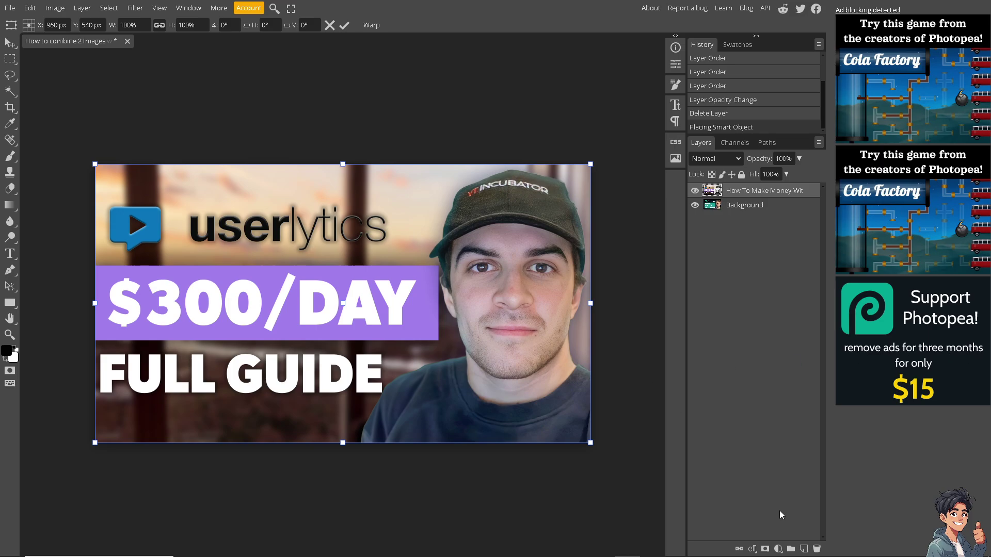
# - Add a raster mask to the Userlytics layer and paint it black with an enlarged brush over the logo and text area
pyautogui.click(766, 550)
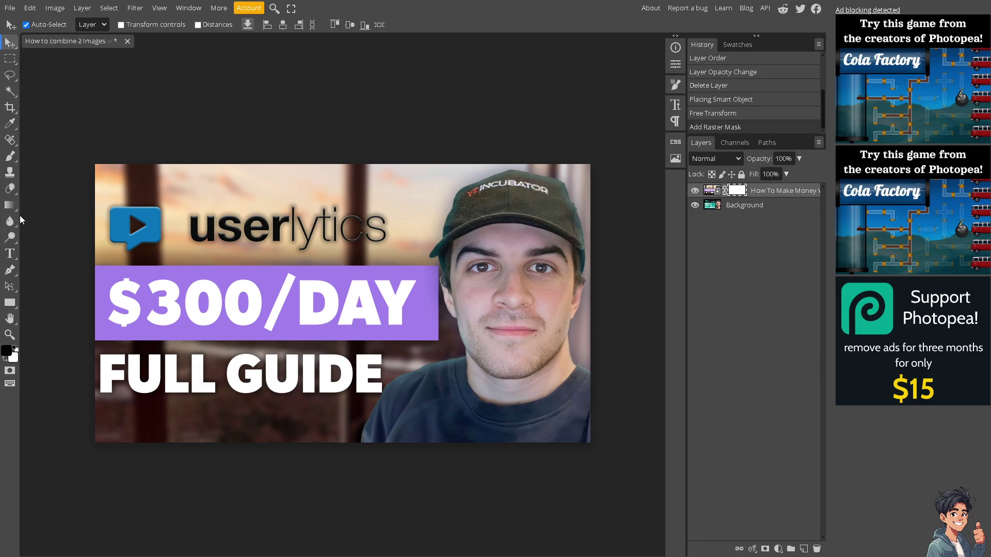
pyautogui.click(11, 156)
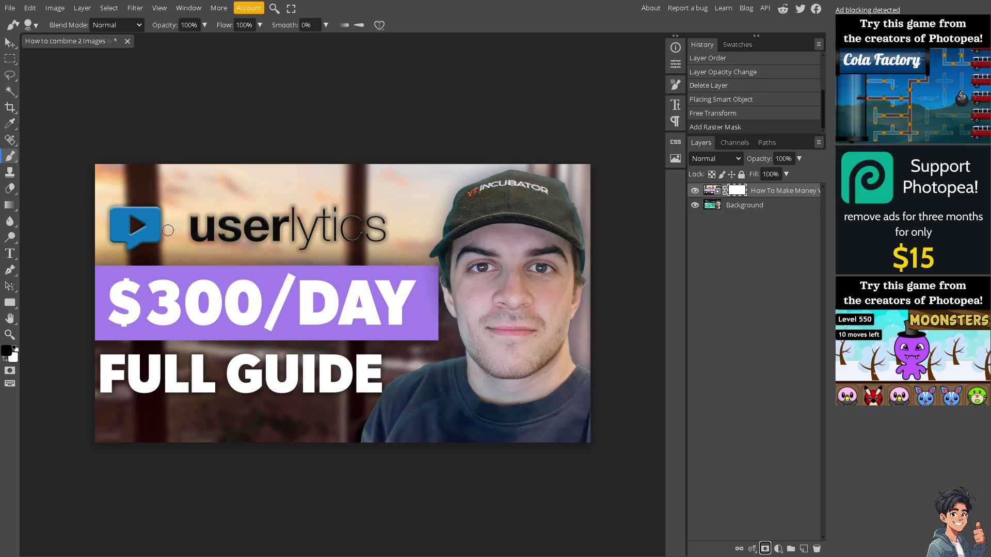
pyautogui.press(']')
pyautogui.press(']')
pyautogui.press(']')
pyautogui.press(']')
pyautogui.press(']')
pyautogui.press(']')
pyautogui.press(']')
pyautogui.press(']')
pyautogui.press(']')
pyautogui.press(']')
pyautogui.press(']')
pyautogui.press(']')
pyautogui.press(']')
pyautogui.press(']')
pyautogui.press(']')
pyautogui.press(']')
pyautogui.press(']')
pyautogui.press('[')
pyautogui.press('[')
pyautogui.press('[')
pyautogui.press('[')
pyautogui.moveTo(356, 223)
pyautogui.mouseDown()
pyautogui.moveTo(261, 230)
pyautogui.moveTo(175, 223)
pyautogui.moveTo(98, 204)
pyautogui.moveTo(95, 186)
pyautogui.moveTo(376, 194)
pyautogui.moveTo(368, 231)
pyautogui.moveTo(337, 255)
pyautogui.moveTo(160, 260)
pyautogui.moveTo(113, 241)
pyautogui.moveTo(112, 312)
pyautogui.moveTo(128, 350)
pyautogui.moveTo(220, 299)
pyautogui.moveTo(366, 284)
pyautogui.moveTo(358, 323)
pyautogui.moveTo(315, 356)
pyautogui.moveTo(231, 319)
pyautogui.moveTo(152, 303)
pyautogui.moveTo(110, 415)
pyautogui.moveTo(244, 364)
pyautogui.moveTo(244, 385)
pyautogui.moveTo(283, 385)
pyautogui.moveTo(264, 418)
pyautogui.moveTo(150, 426)
pyautogui.moveTo(305, 395)
pyautogui.mouseUp()
pyautogui.press('[')
pyautogui.press('[')
pyautogui.moveTo(361, 361)
pyautogui.mouseDown()
pyautogui.moveTo(379, 347)
pyautogui.moveTo(327, 400)
pyautogui.moveTo(320, 434)
pyautogui.moveTo(310, 392)
pyautogui.moveTo(312, 265)
pyautogui.moveTo(338, 218)
pyautogui.moveTo(402, 175)
pyautogui.moveTo(379, 323)
pyautogui.mouseUp()
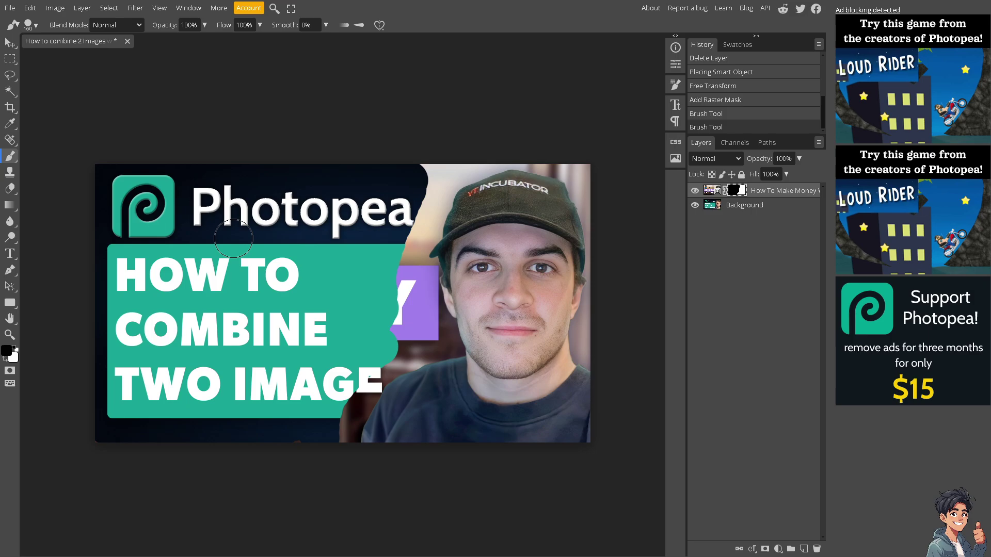
# - Undo the brush strokes and the raster mask on the Userlytics layer
pyautogui.hotkey('ctrl', 'z')
pyautogui.hotkey('ctrl', 'z')
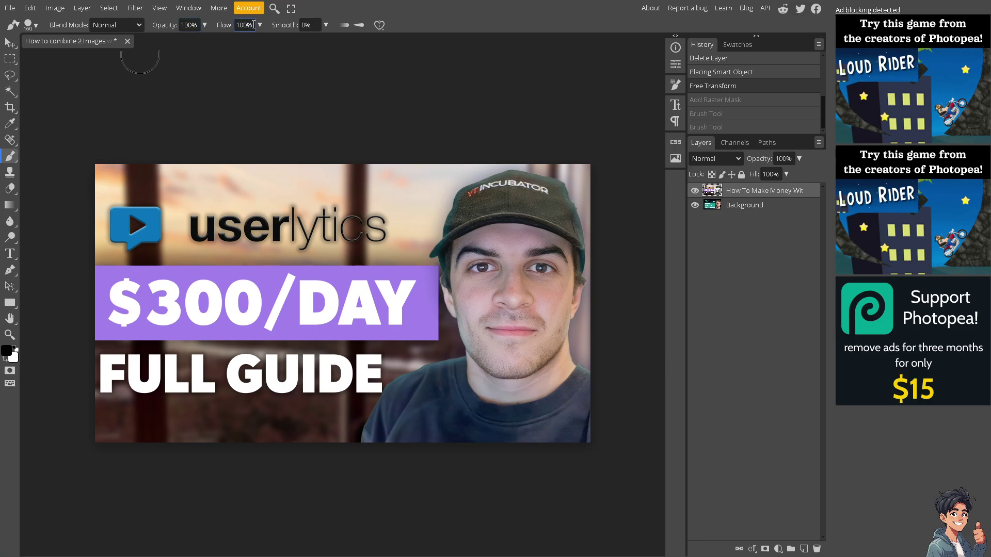
# - Set the brush flow to 20% and the brush opacity to 40%
pyautogui.moveTo(254, 24); pyautogui.dragTo(236, 25)
pyautogui.write('20')
pyautogui.moveTo(198, 25); pyautogui.dragTo(179, 31)
pyautogui.write('40')
pyautogui.press('Return')
# - Add a new raster mask to the Userlytics layer without rasterizing the smart object
pyautogui.click(120, 232)
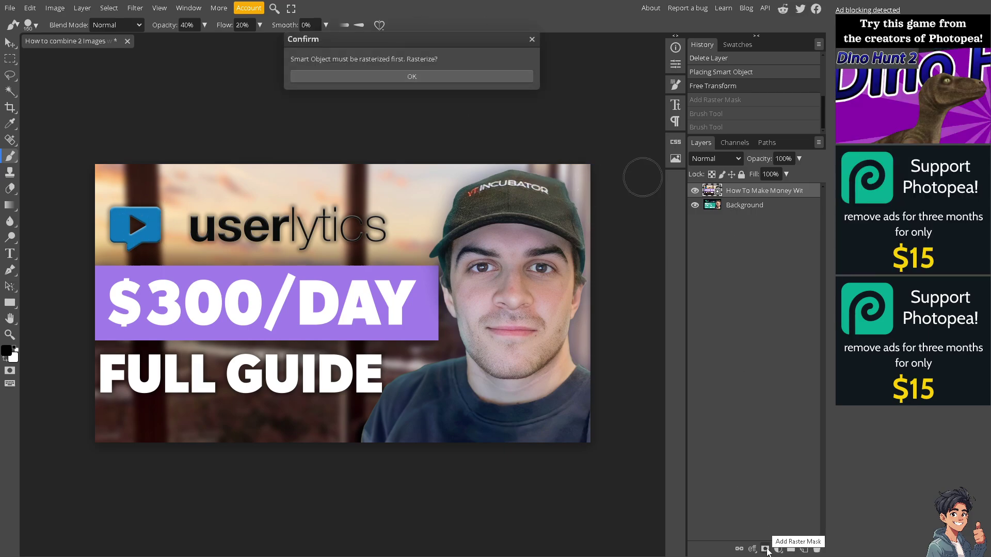
pyautogui.click(766, 549)
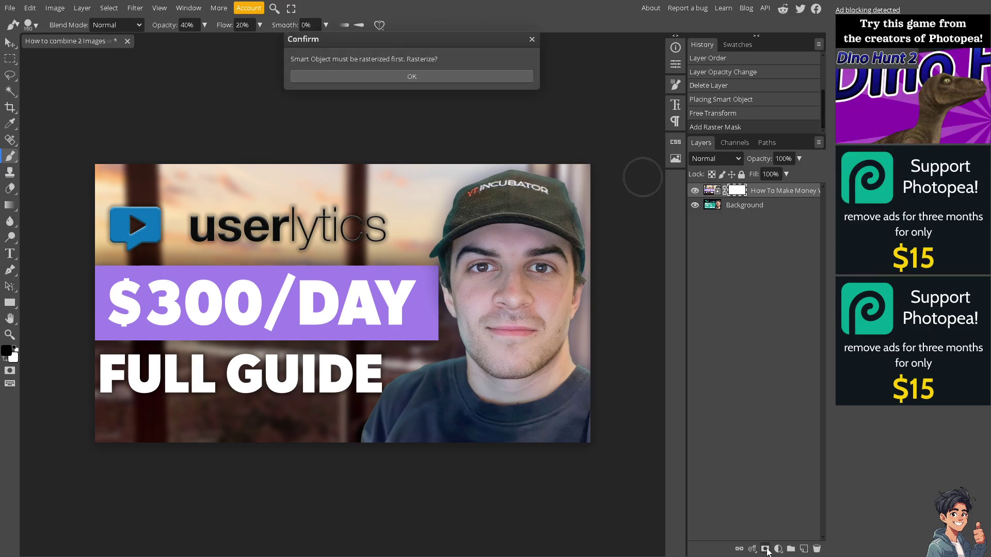
# - Swap the foreground colour to white and try a brush dab on the mask
pyautogui.click(13, 350)
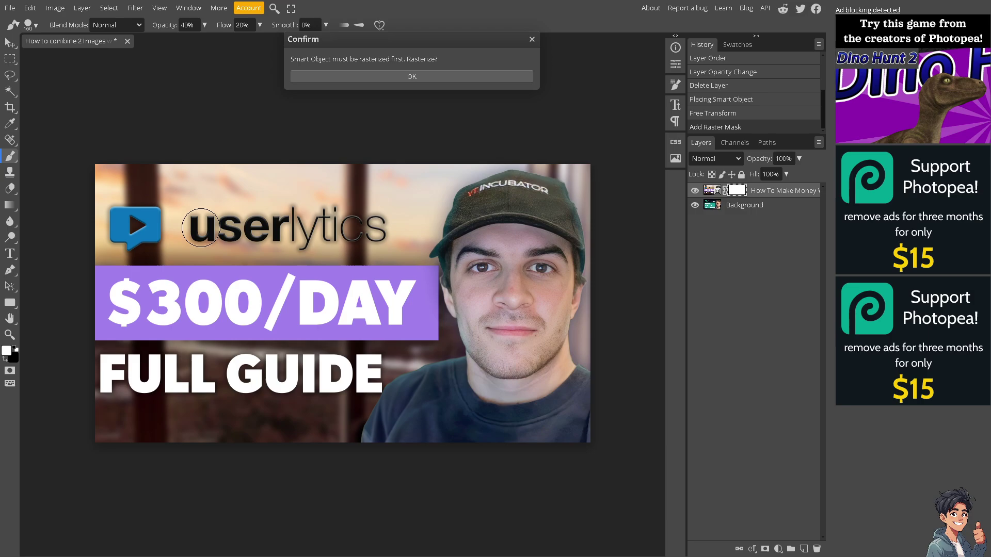
pyautogui.click(134, 308)
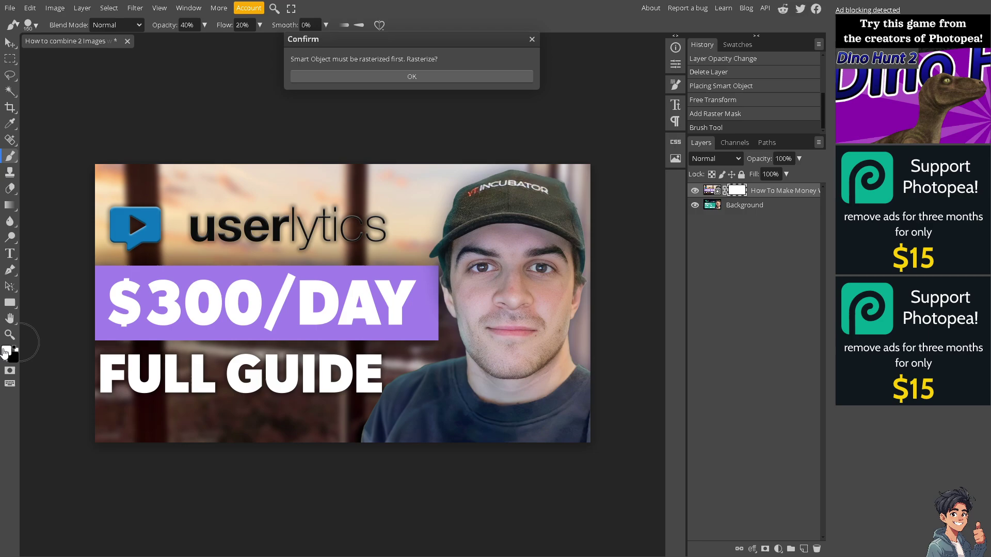
pyautogui.click(6, 351)
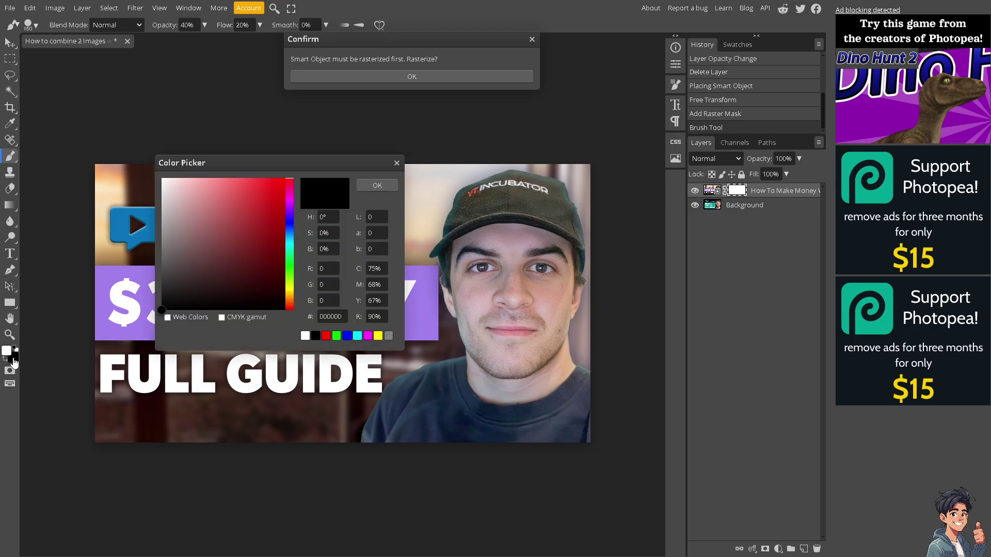
pyautogui.click(389, 185)
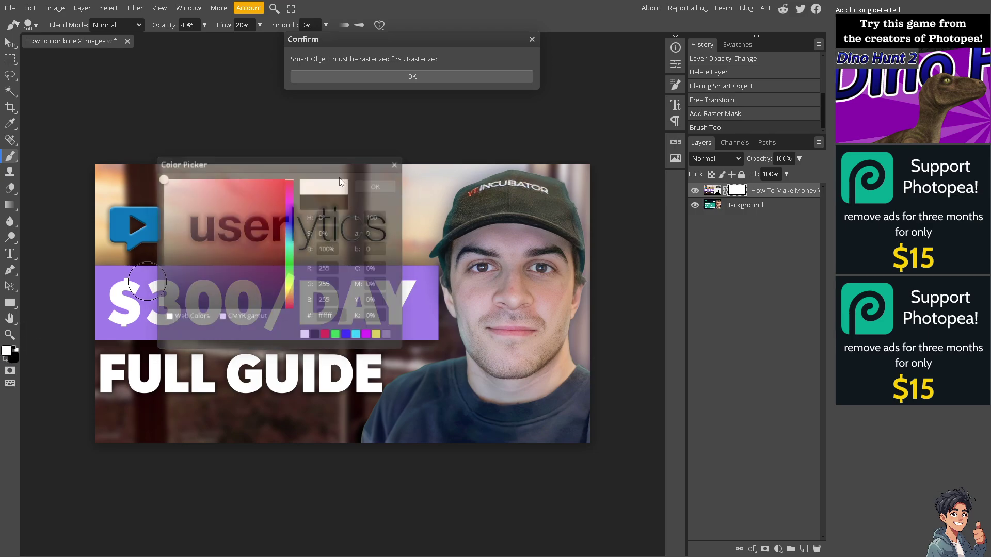
pyautogui.click(15, 356)
pyautogui.click(404, 164)
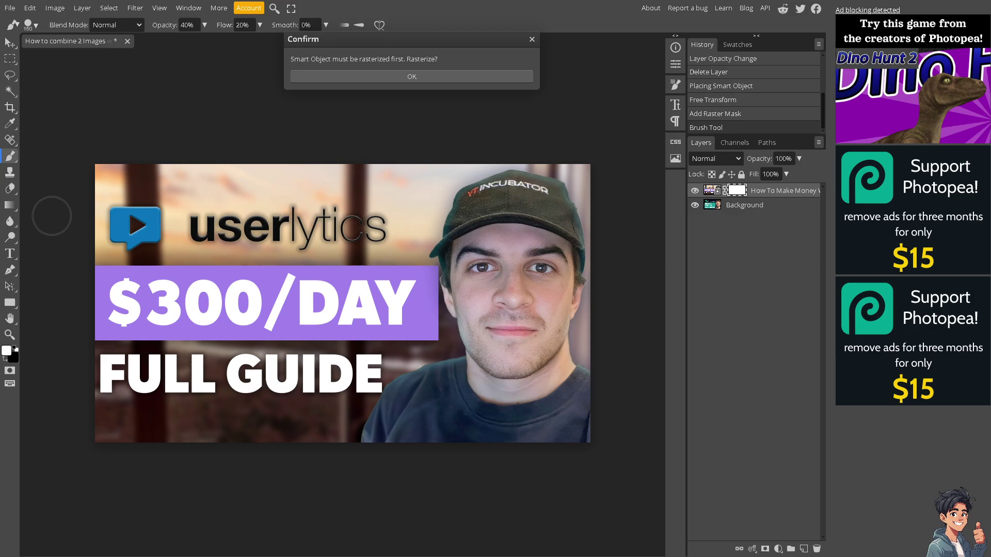
pyautogui.press('i')
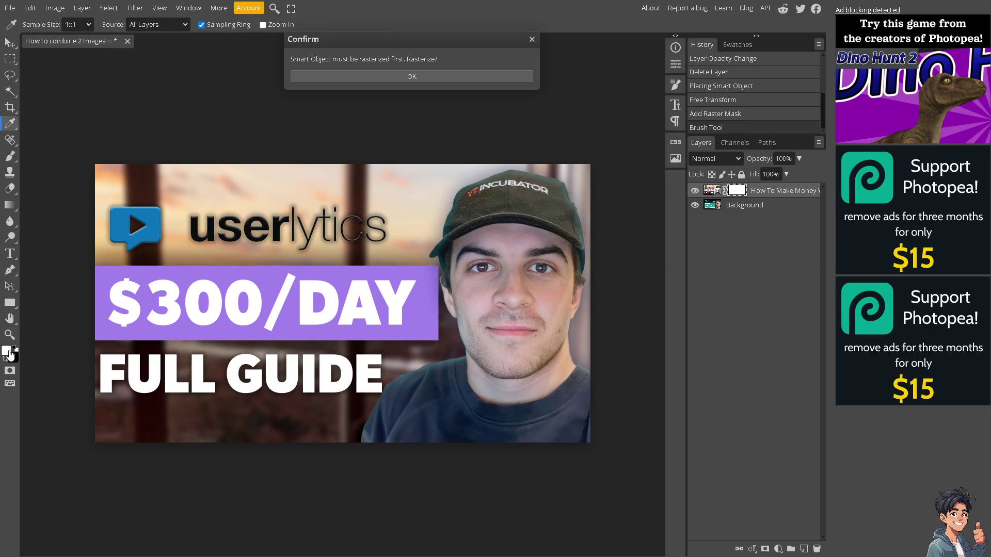
pyautogui.click(12, 355)
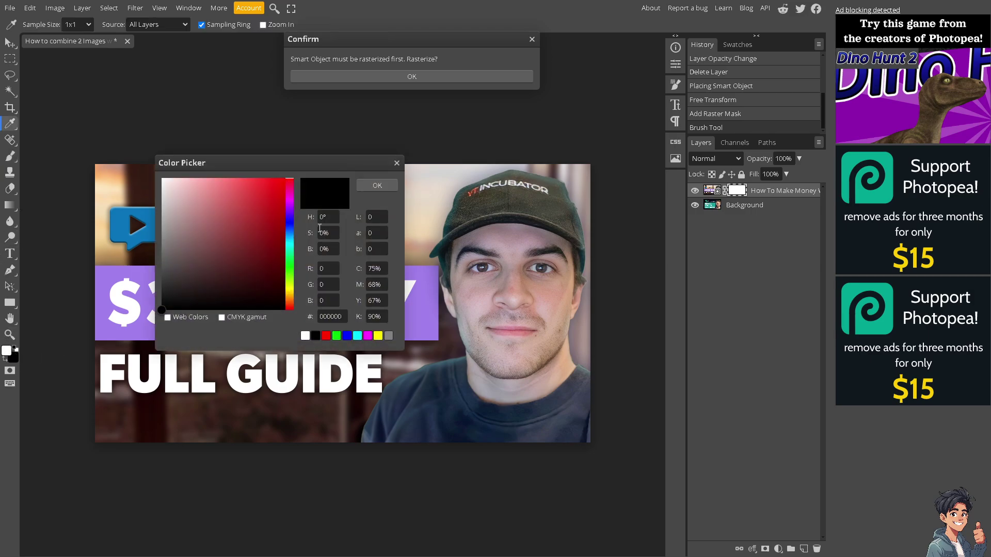
pyautogui.moveTo(185, 297); pyautogui.dragTo(291, 308)
pyautogui.click(374, 184)
pyautogui.click(6, 352)
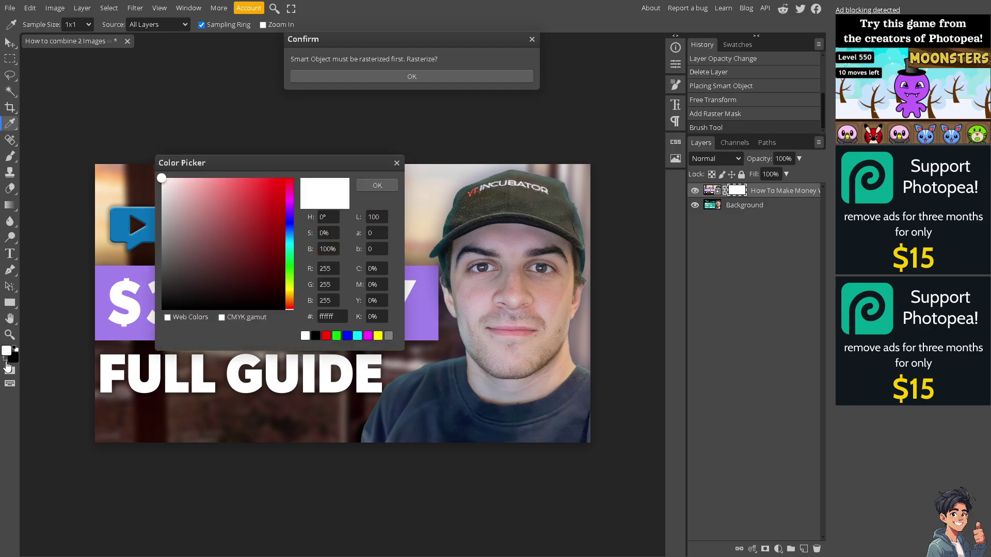
# - Restore the black foreground colour and brush the mask over the Userlytics logo and the top of the purple banner
pyautogui.click(6, 363)
pyautogui.click(367, 186)
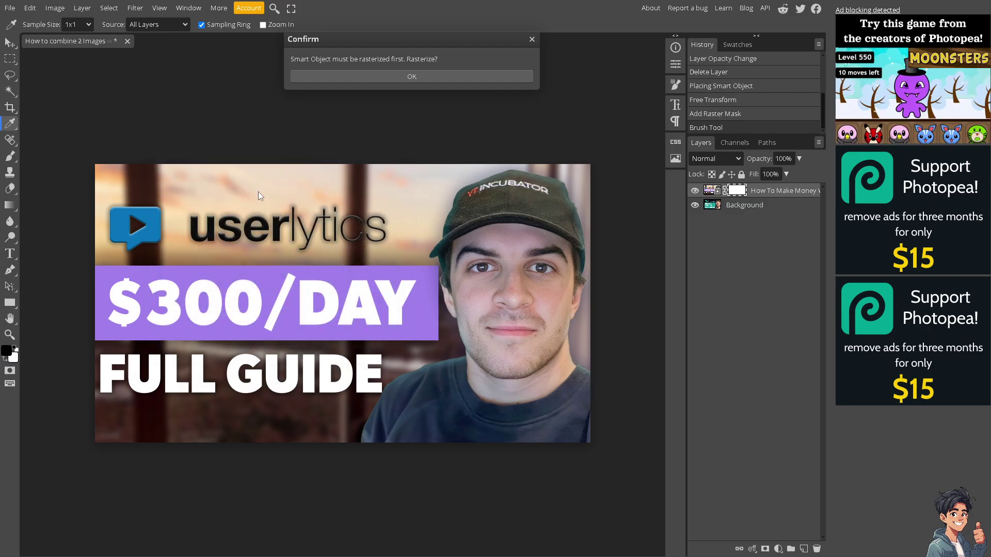
pyautogui.press('b')
pyautogui.moveTo(212, 203)
pyautogui.mouseDown()
pyautogui.moveTo(213, 228)
pyautogui.moveTo(260, 220)
pyautogui.moveTo(223, 193)
pyautogui.moveTo(114, 180)
pyautogui.moveTo(352, 180)
pyautogui.moveTo(381, 196)
pyautogui.moveTo(355, 221)
pyautogui.moveTo(169, 201)
pyautogui.moveTo(92, 204)
pyautogui.moveTo(137, 233)
pyautogui.moveTo(255, 225)
pyautogui.moveTo(111, 220)
pyautogui.moveTo(134, 213)
pyautogui.moveTo(130, 198)
pyautogui.moveTo(381, 183)
pyautogui.moveTo(391, 224)
pyautogui.moveTo(376, 244)
pyautogui.moveTo(118, 237)
pyautogui.moveTo(223, 234)
pyautogui.moveTo(231, 248)
pyautogui.moveTo(280, 234)
pyautogui.moveTo(173, 289)
pyautogui.mouseUp()
# - Set the brush opacity to 100%, paint the mask over the Userlytics logo, purple banner and FULL GUIDE text, and dismiss the rasterize prompt
pyautogui.click(188, 25)
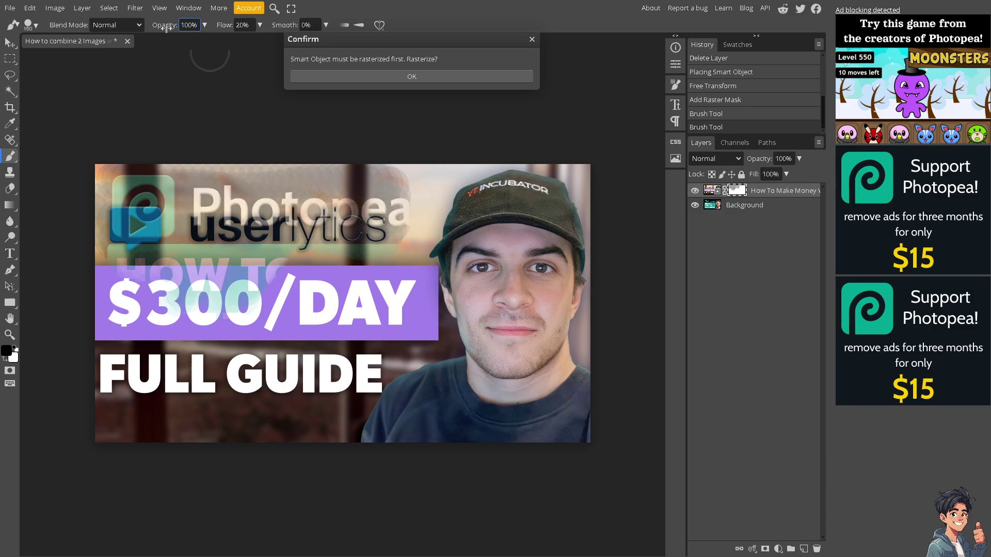
pyautogui.moveTo(132, 188)
pyautogui.mouseDown()
pyautogui.moveTo(146, 212)
pyautogui.moveTo(108, 190)
pyautogui.moveTo(221, 207)
pyautogui.moveTo(311, 190)
pyautogui.moveTo(184, 181)
pyautogui.moveTo(201, 164)
pyautogui.moveTo(89, 169)
pyautogui.moveTo(198, 219)
pyautogui.moveTo(174, 227)
pyautogui.moveTo(366, 168)
pyautogui.moveTo(387, 216)
pyautogui.moveTo(120, 237)
pyautogui.moveTo(186, 236)
pyautogui.moveTo(211, 247)
pyautogui.moveTo(122, 246)
pyautogui.moveTo(102, 241)
pyautogui.moveTo(103, 192)
pyautogui.moveTo(121, 155)
pyautogui.moveTo(182, 286)
pyautogui.moveTo(226, 278)
pyautogui.moveTo(275, 230)
pyautogui.moveTo(214, 264)
pyautogui.moveTo(152, 351)
pyautogui.moveTo(100, 357)
pyautogui.moveTo(111, 359)
pyautogui.moveTo(112, 417)
pyautogui.moveTo(103, 330)
pyautogui.moveTo(94, 366)
pyautogui.moveTo(109, 413)
pyautogui.moveTo(163, 402)
pyautogui.moveTo(222, 314)
pyautogui.moveTo(175, 334)
pyautogui.moveTo(122, 386)
pyautogui.moveTo(209, 400)
pyautogui.moveTo(283, 351)
pyautogui.moveTo(381, 196)
pyautogui.moveTo(410, 198)
pyautogui.moveTo(246, 197)
pyautogui.moveTo(339, 196)
pyautogui.moveTo(353, 298)
pyautogui.moveTo(372, 281)
pyautogui.moveTo(385, 295)
pyautogui.moveTo(362, 333)
pyautogui.moveTo(306, 333)
pyautogui.moveTo(319, 229)
pyautogui.moveTo(279, 242)
pyautogui.moveTo(213, 382)
pyautogui.moveTo(147, 472)
pyautogui.moveTo(224, 414)
pyautogui.moveTo(274, 354)
pyautogui.moveTo(315, 376)
pyautogui.moveTo(320, 406)
pyautogui.moveTo(178, 456)
pyautogui.moveTo(112, 452)
pyautogui.moveTo(103, 423)
pyautogui.moveTo(257, 342)
pyautogui.moveTo(318, 327)
pyautogui.moveTo(350, 301)
pyautogui.moveTo(309, 346)
pyautogui.moveTo(346, 289)
pyautogui.moveTo(389, 282)
pyautogui.moveTo(396, 324)
pyautogui.moveTo(309, 390)
pyautogui.moveTo(330, 392)
pyautogui.moveTo(328, 426)
pyautogui.moveTo(139, 334)
pyautogui.moveTo(116, 289)
pyautogui.moveTo(380, 177)
pyautogui.moveTo(361, 189)
pyautogui.moveTo(384, 287)
pyautogui.moveTo(406, 318)
pyautogui.moveTo(312, 325)
pyautogui.moveTo(397, 282)
pyautogui.moveTo(366, 369)
pyautogui.moveTo(336, 397)
pyautogui.moveTo(369, 356)
pyautogui.mouseUp()
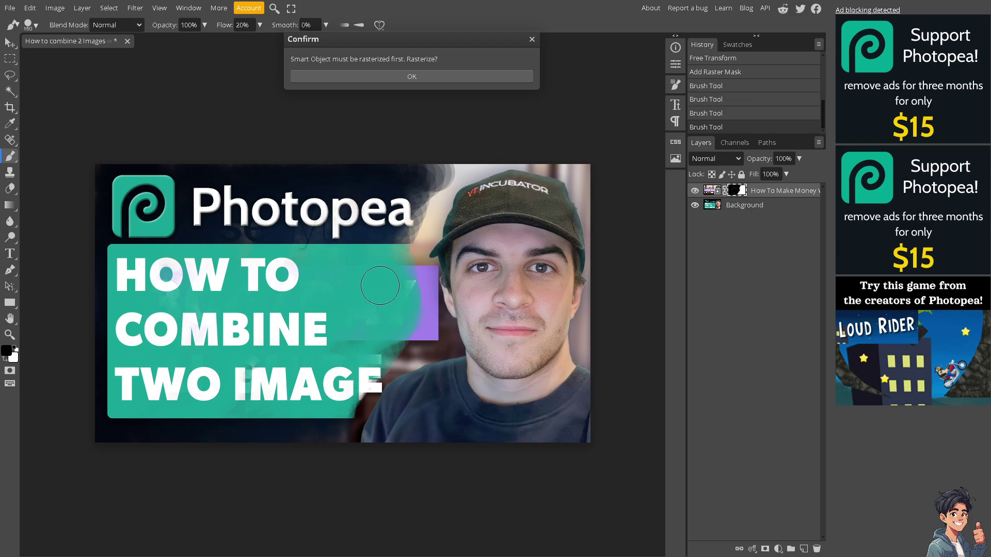
pyautogui.click(532, 40)
# - Touch up the mask around the end of TWO IMAGES and the Photopea title, adjusting the brush size as needed
pyautogui.press('[')
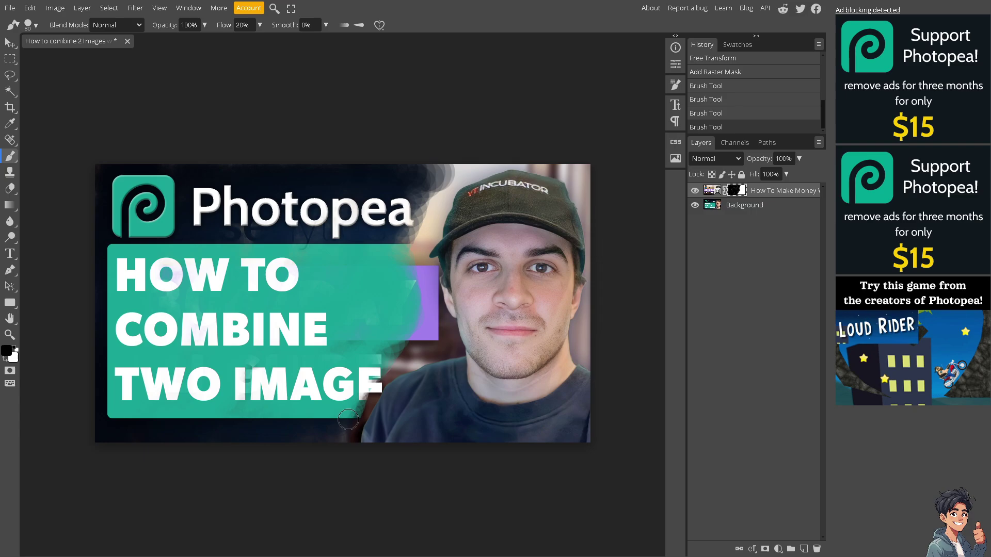
pyautogui.press('[')
pyautogui.moveTo(348, 414)
pyautogui.mouseDown()
pyautogui.moveTo(382, 362)
pyautogui.moveTo(372, 393)
pyautogui.moveTo(380, 372)
pyautogui.moveTo(391, 390)
pyautogui.moveTo(396, 363)
pyautogui.moveTo(388, 407)
pyautogui.moveTo(364, 430)
pyautogui.mouseUp()
pyautogui.press(']')
pyautogui.press(']')
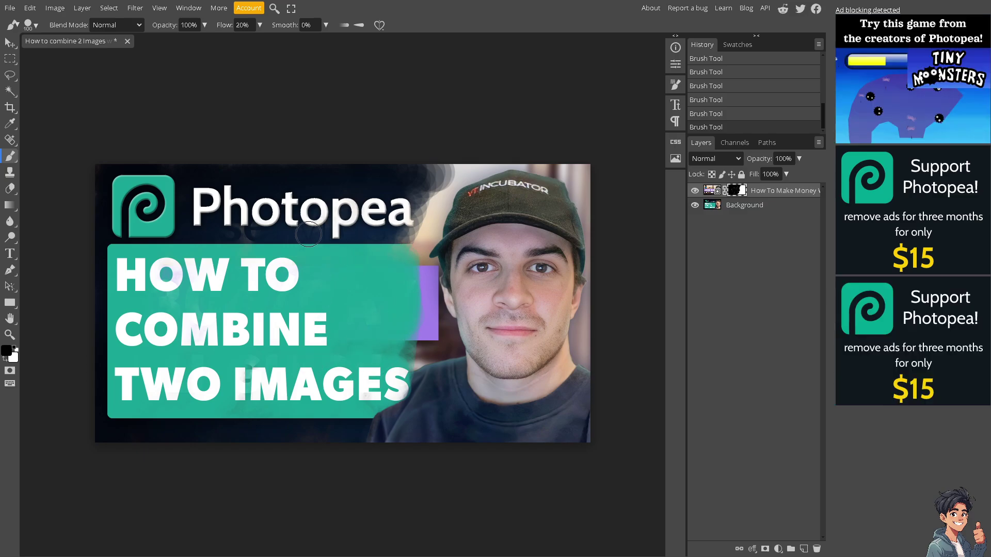
pyautogui.moveTo(217, 239); pyautogui.dragTo(240, 227)
pyautogui.moveTo(319, 185)
pyautogui.mouseDown()
pyautogui.moveTo(431, 166)
pyautogui.moveTo(179, 223)
pyautogui.mouseUp()
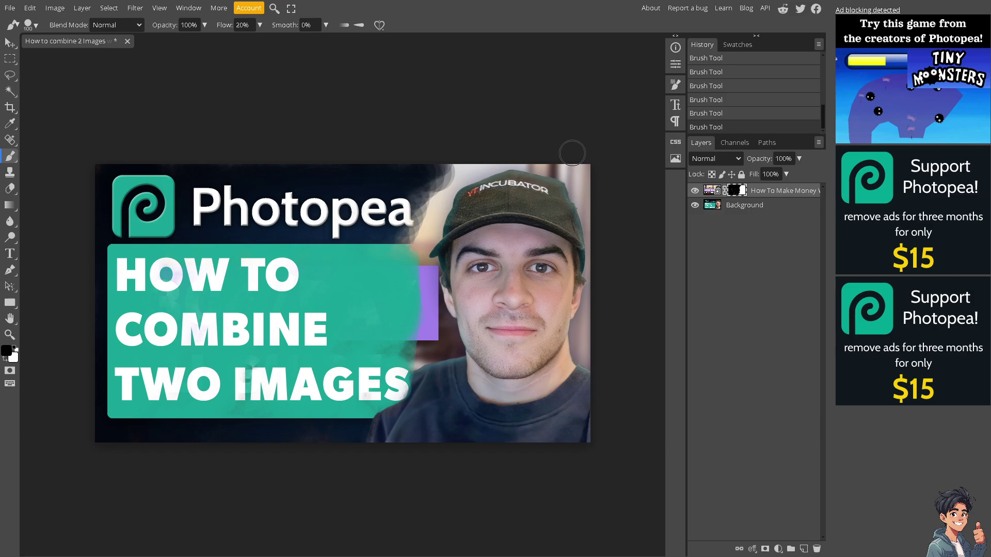
# - Try flattening the image with both the masked thumbnail layer and the Background selected, and undo the flattening
pyautogui.click(778, 207)
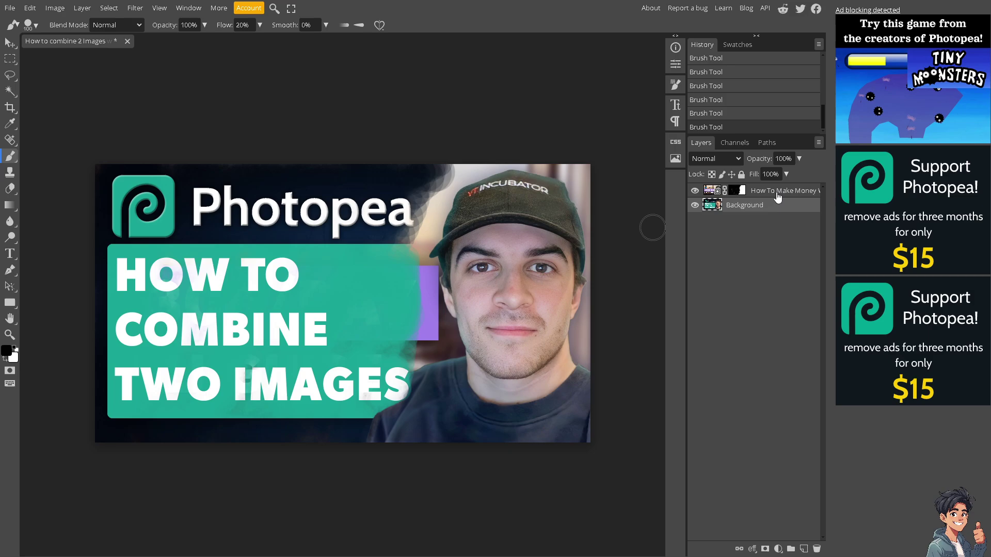
pyautogui.click(773, 195)
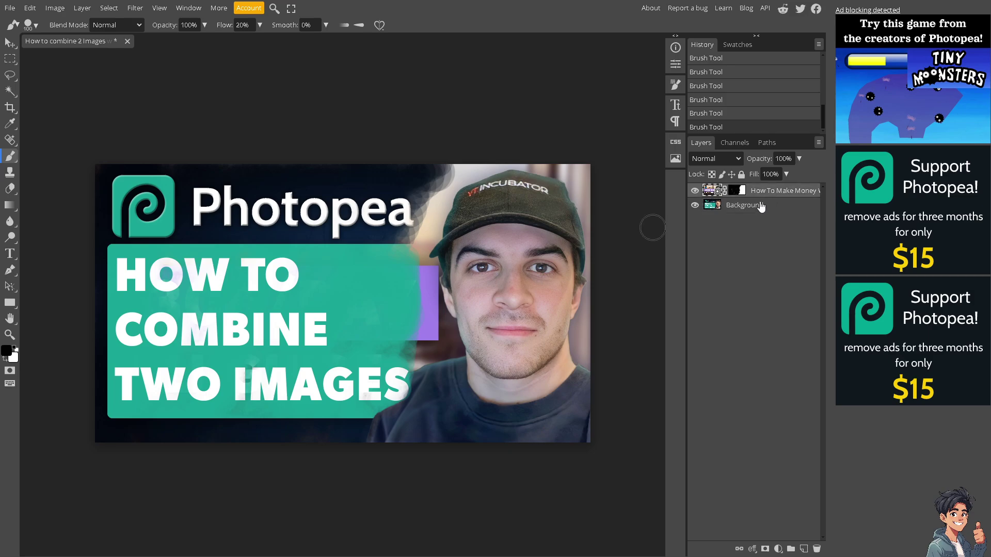
pyautogui.click(727, 381)
pyautogui.click(740, 209)
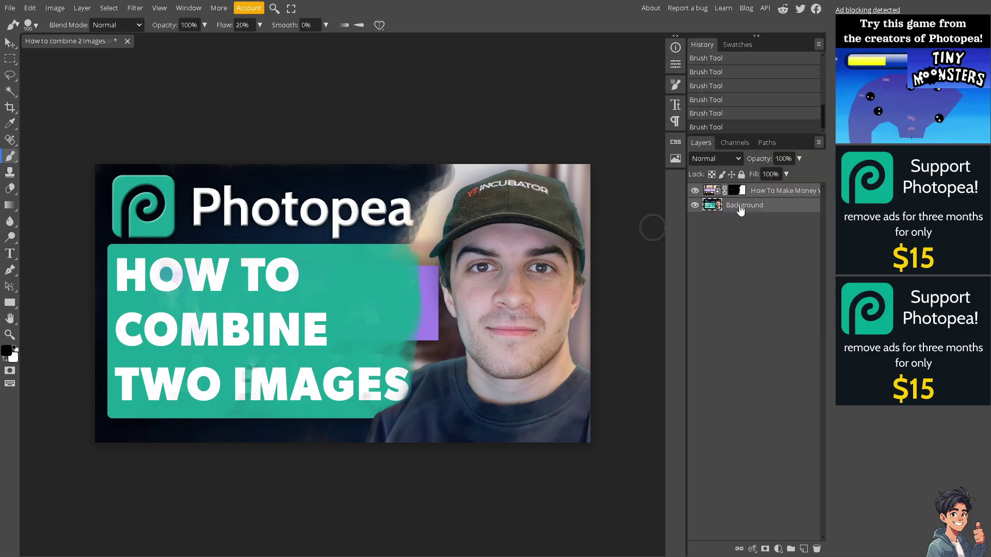
pyautogui.rightClick(763, 197)
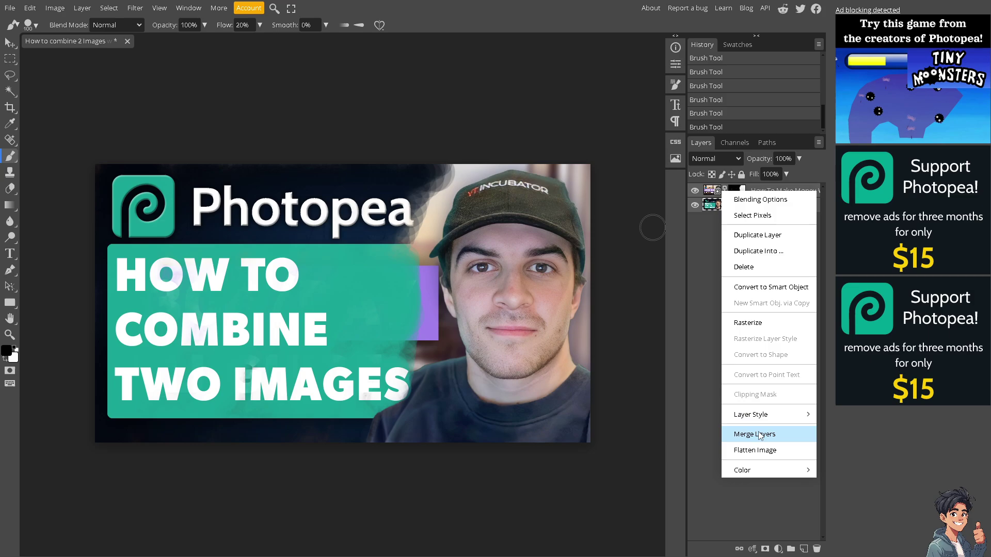
pyautogui.click(755, 450)
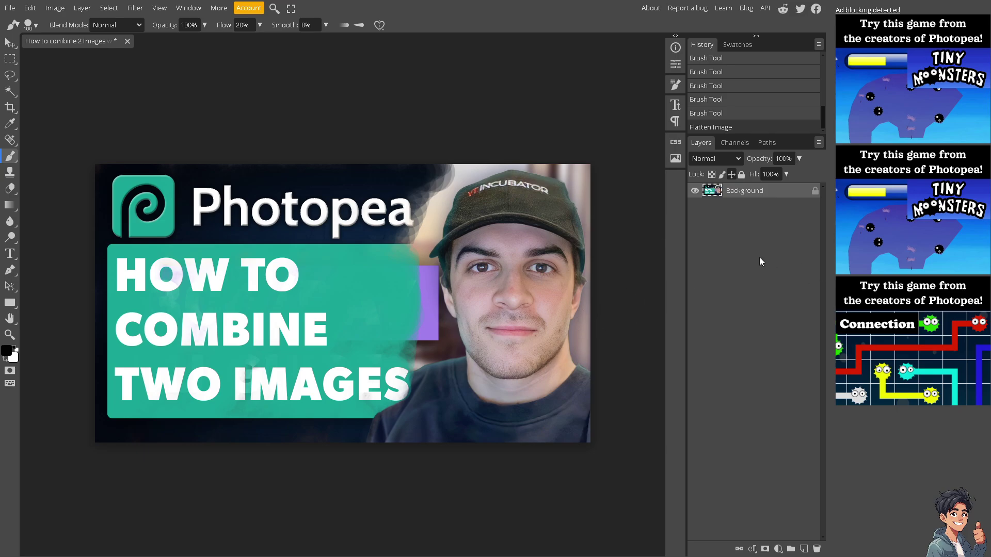
pyautogui.hotkey('ctrl', 'z')
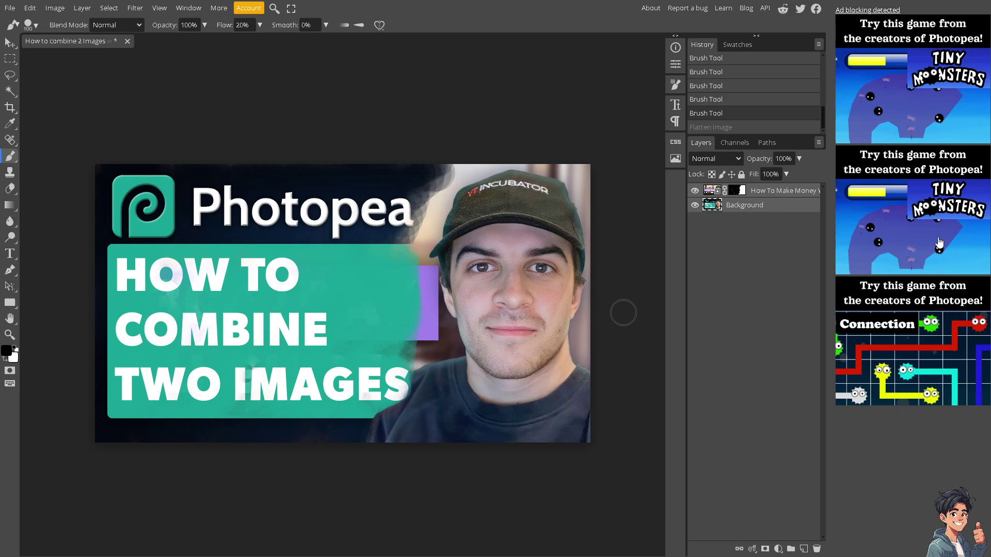
# - Select the masked thumbnail layer together with the Background and flatten the image into a single layer
pyautogui.click(780, 195)
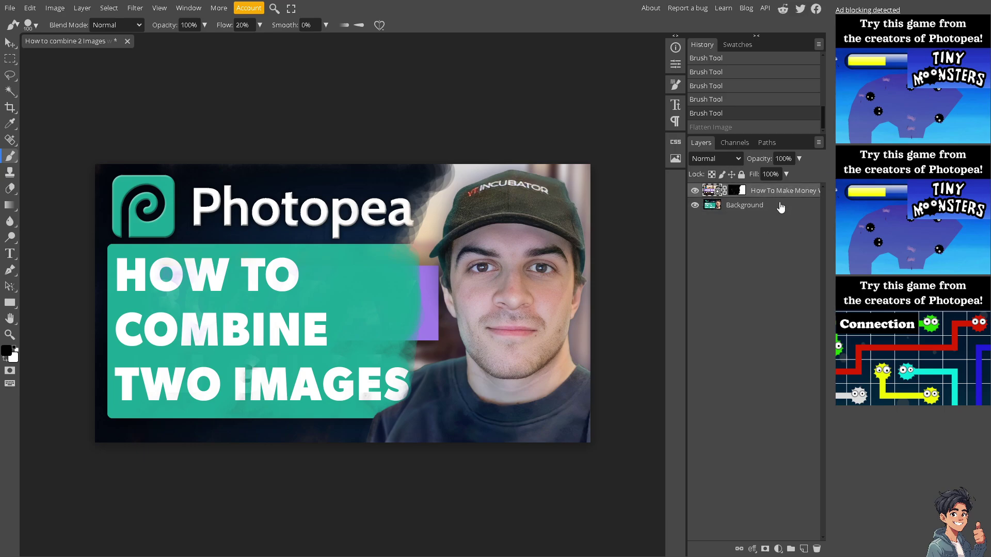
pyautogui.click(780, 207)
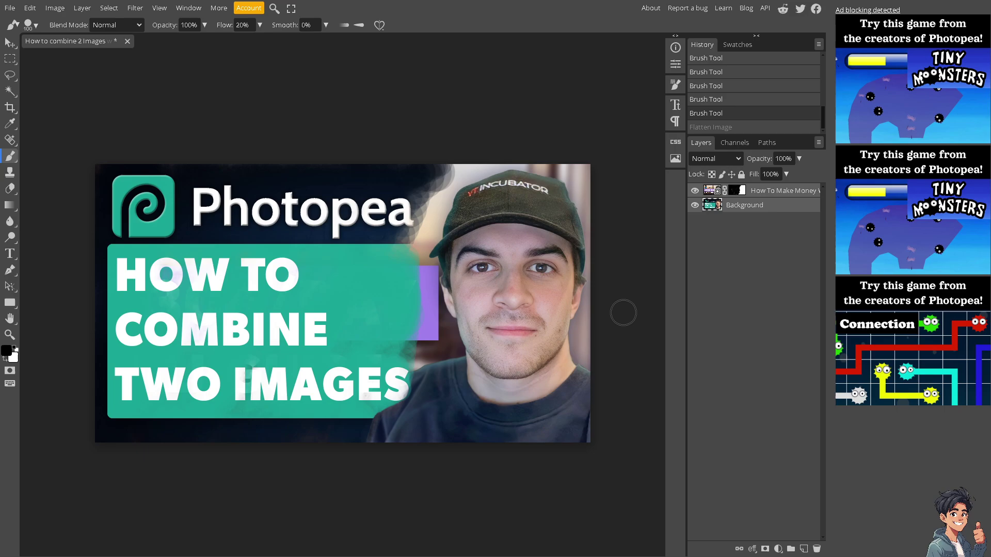
pyautogui.rightClick(777, 193)
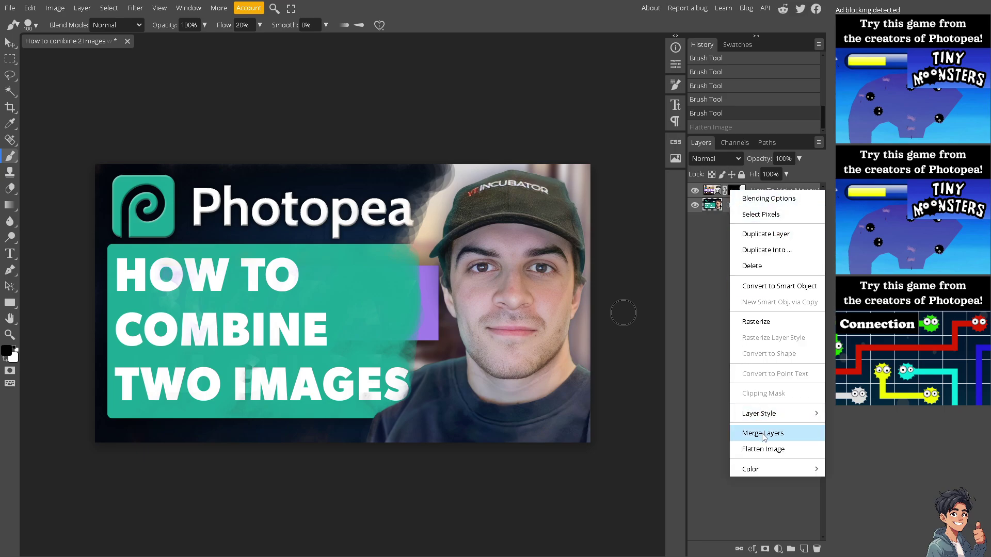
pyautogui.click(761, 451)
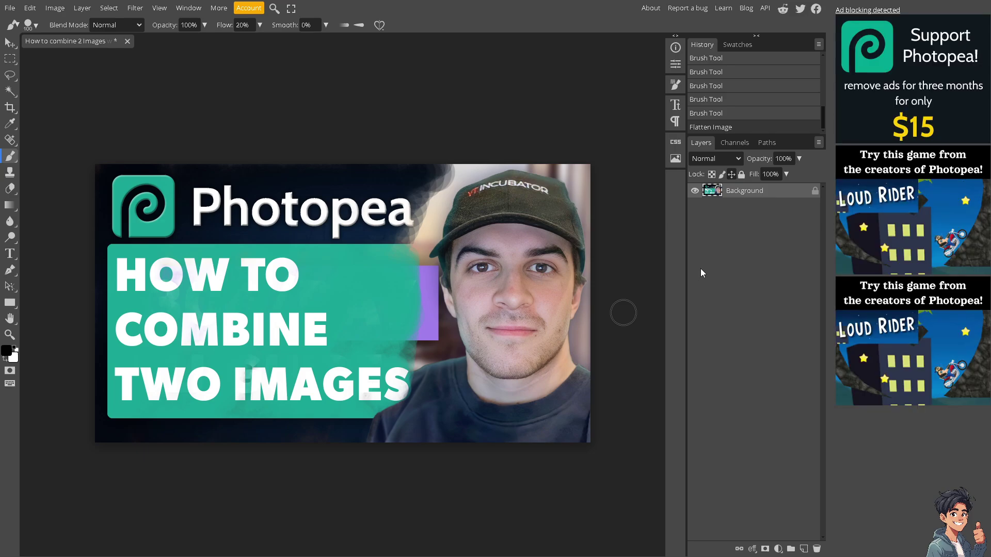
# - Duplicate the flattened Background layer, select the copy together with the original, and flatten the image again
pyautogui.rightClick(753, 195)
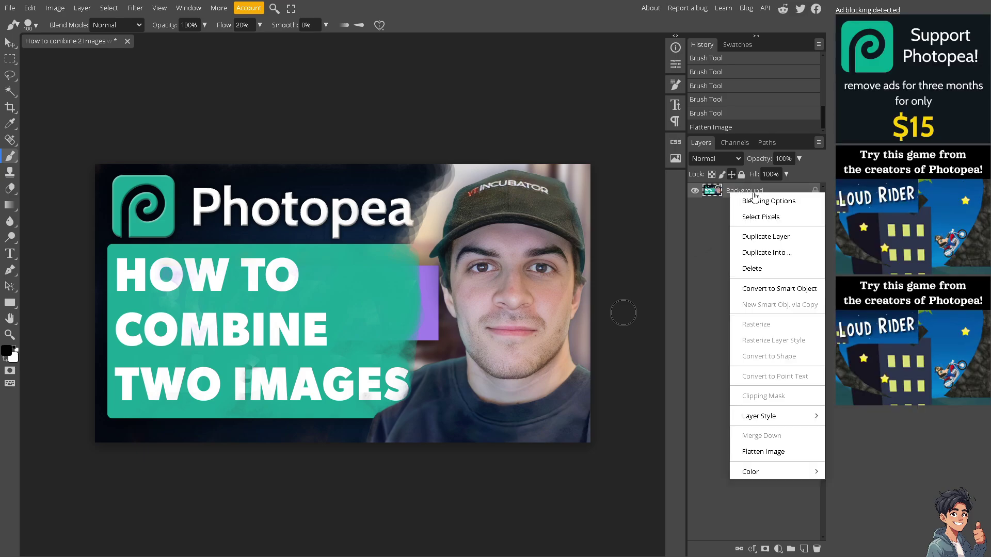
pyautogui.click(762, 239)
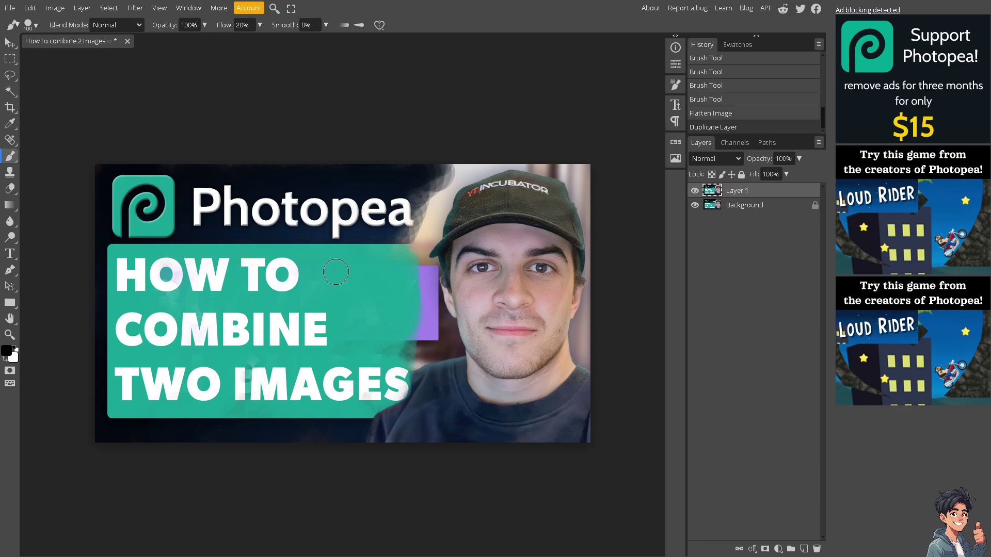
pyautogui.rightClick(748, 211)
pyautogui.press('Escape')
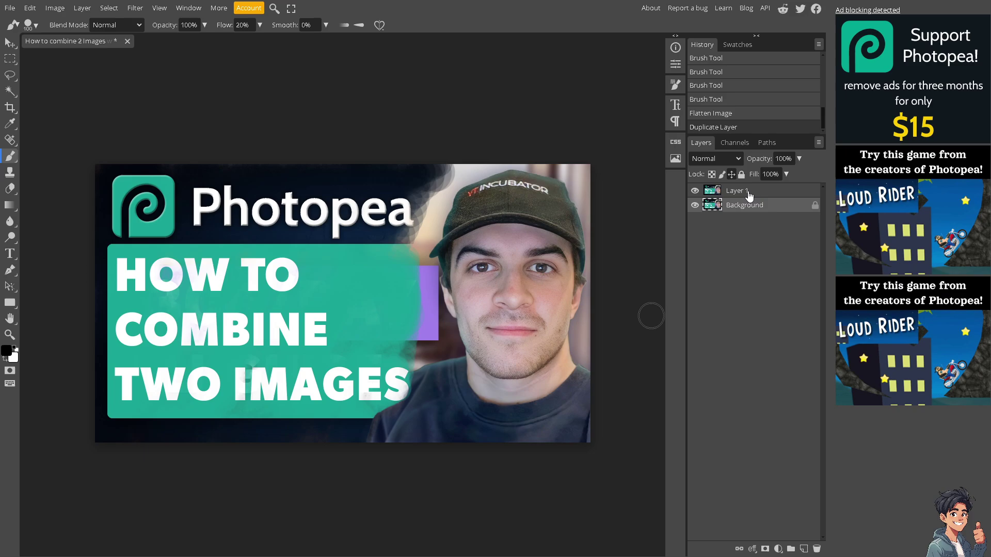
pyautogui.click(749, 191)
pyautogui.click(749, 207)
pyautogui.rightClick(748, 208)
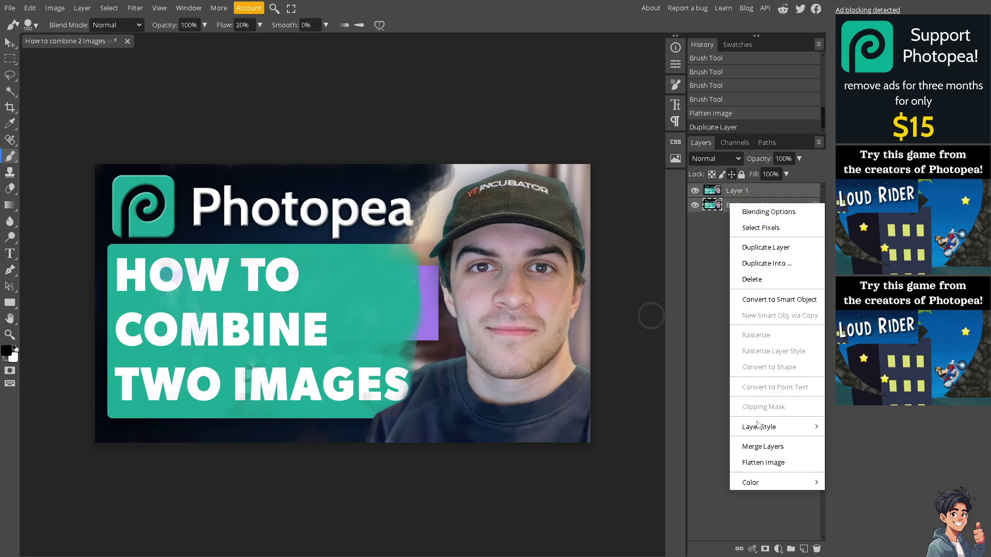
pyautogui.click(763, 463)
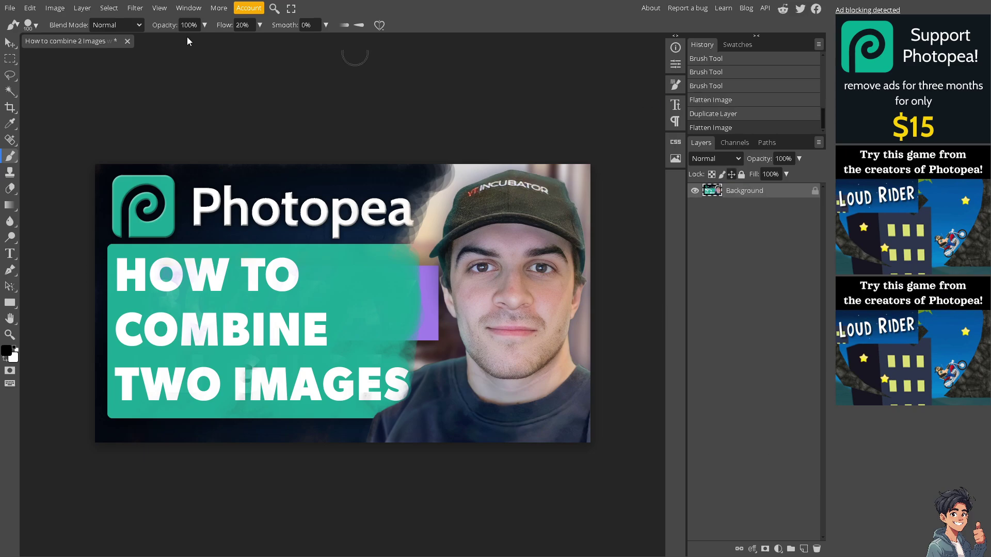
pyautogui.click(11, 8)
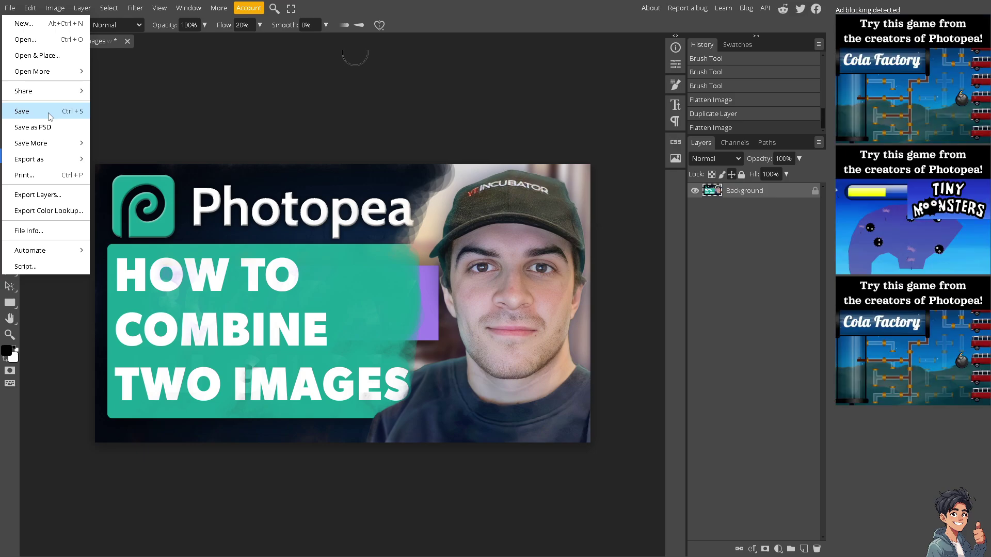
pyautogui.moveTo(50, 148)
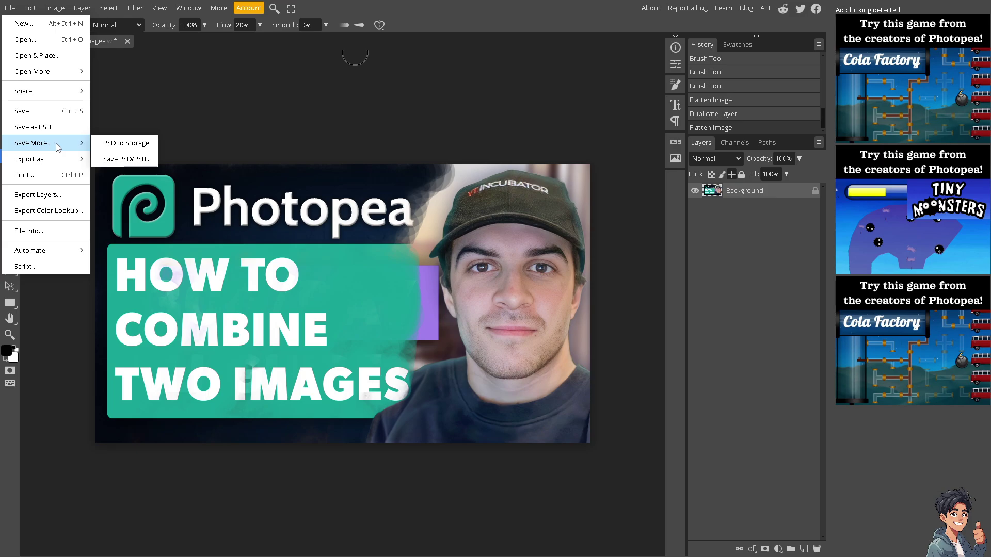
pyautogui.moveTo(72, 94)
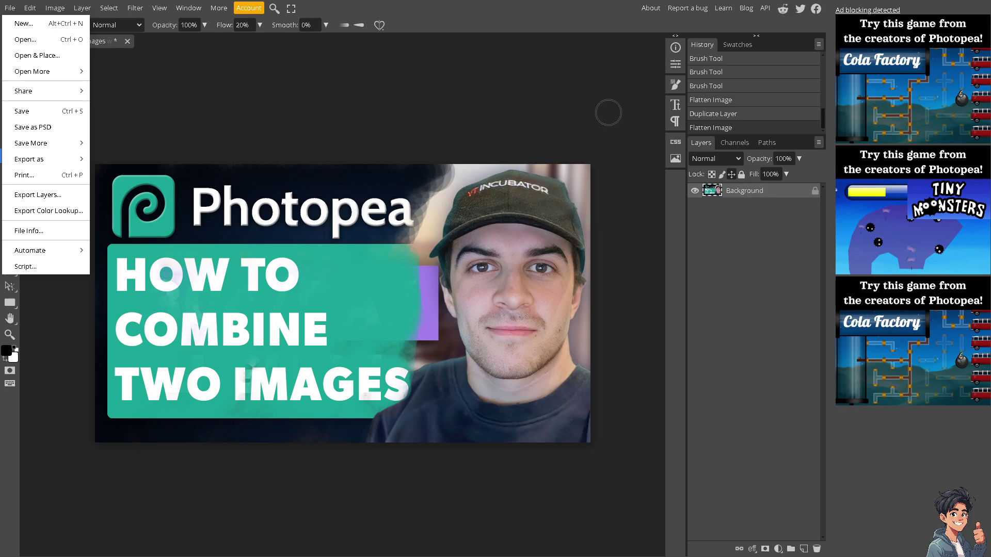
pyautogui.click(608, 112)
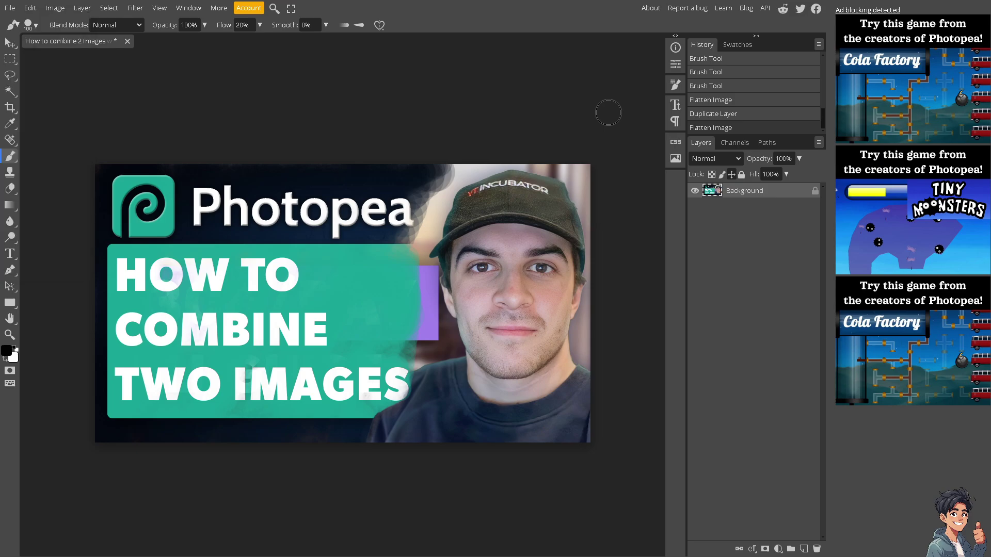